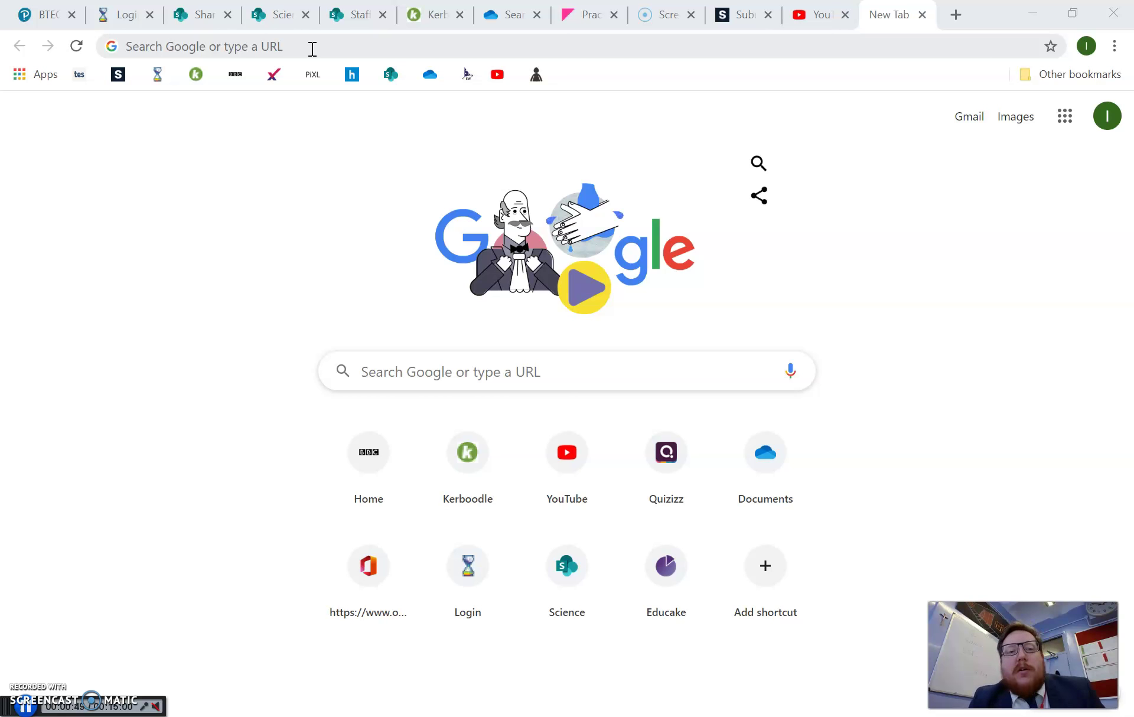
Go to office.com to load the signed-in Office 365 home page
{"action": "left_click", "coordinate": [312, 49]}
{"action": "type", "text": "offic"}
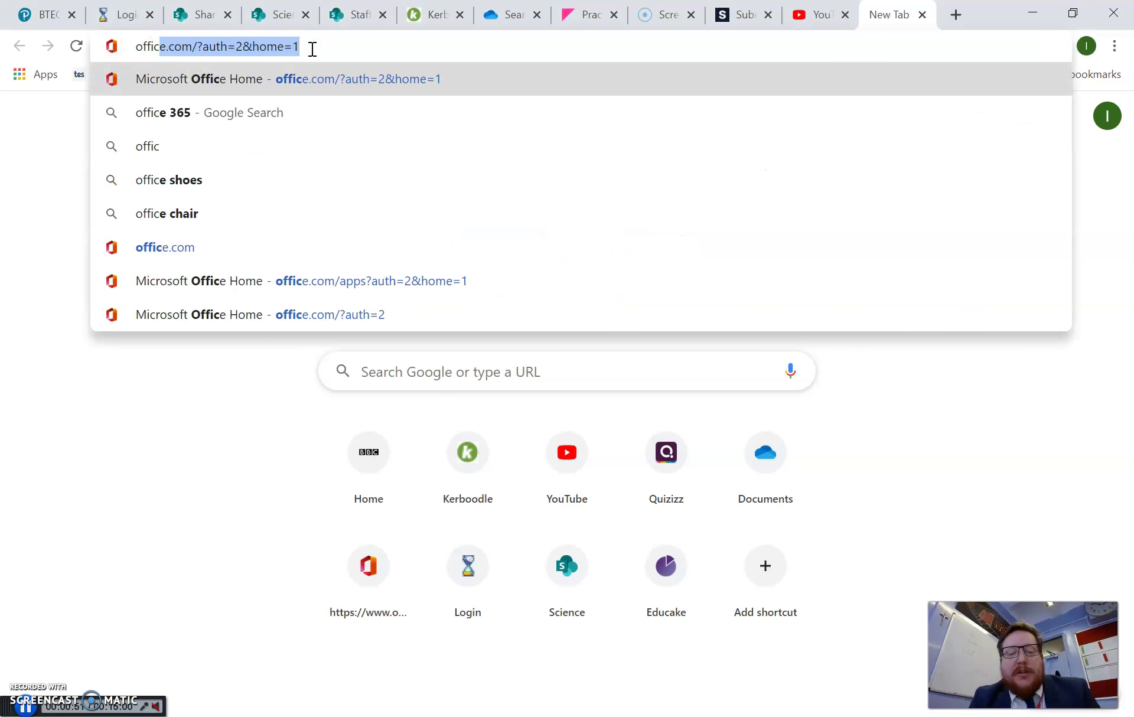
{"action": "type", "text": "e.com"}
{"action": "key", "text": "Return"}
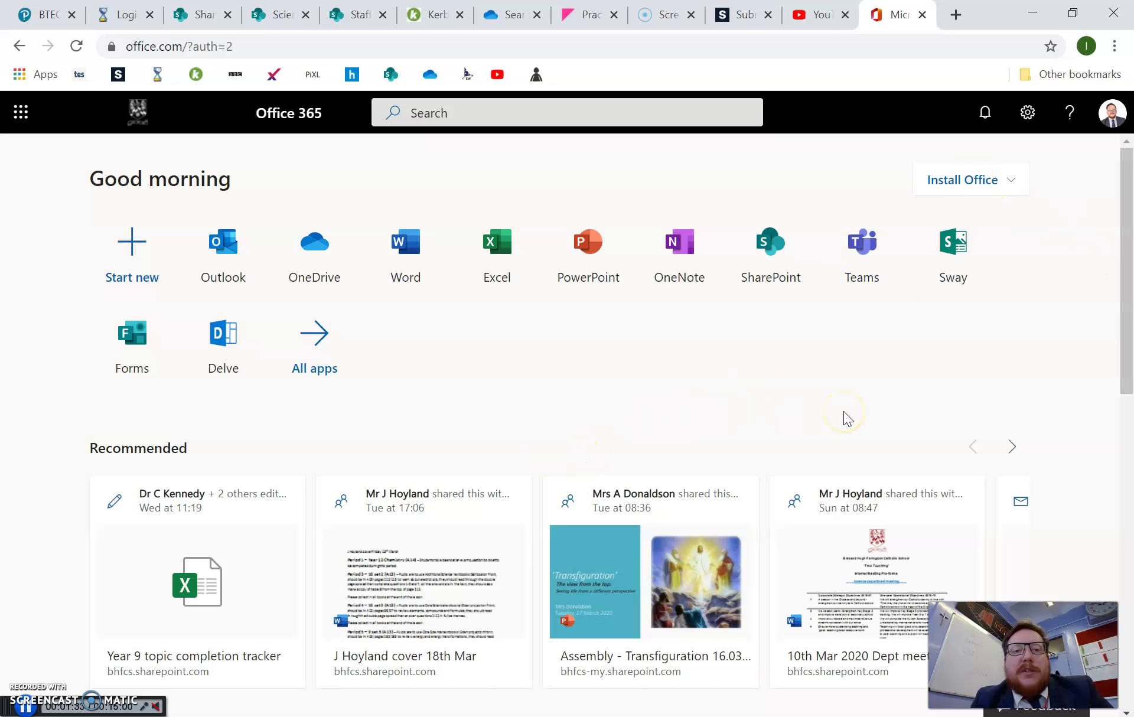
Open the My account pane from the profile picture at the top right
{"action": "double_click", "coordinate": [1082, 238]}
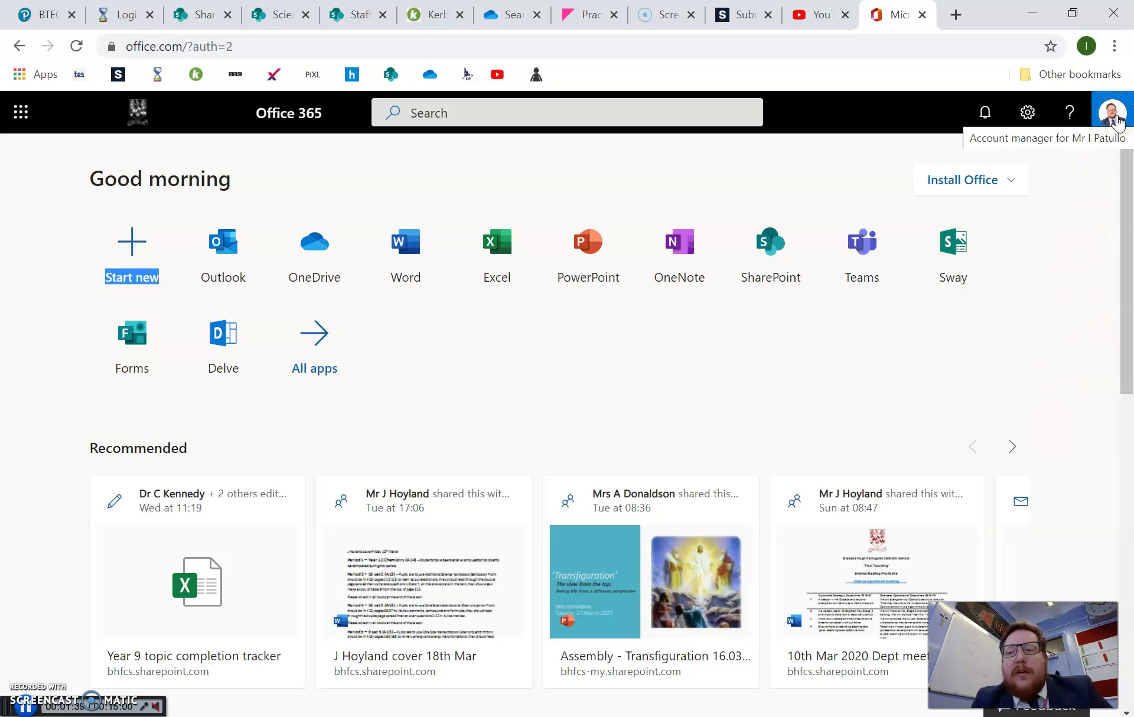
{"action": "left_click", "coordinate": [1113, 116]}
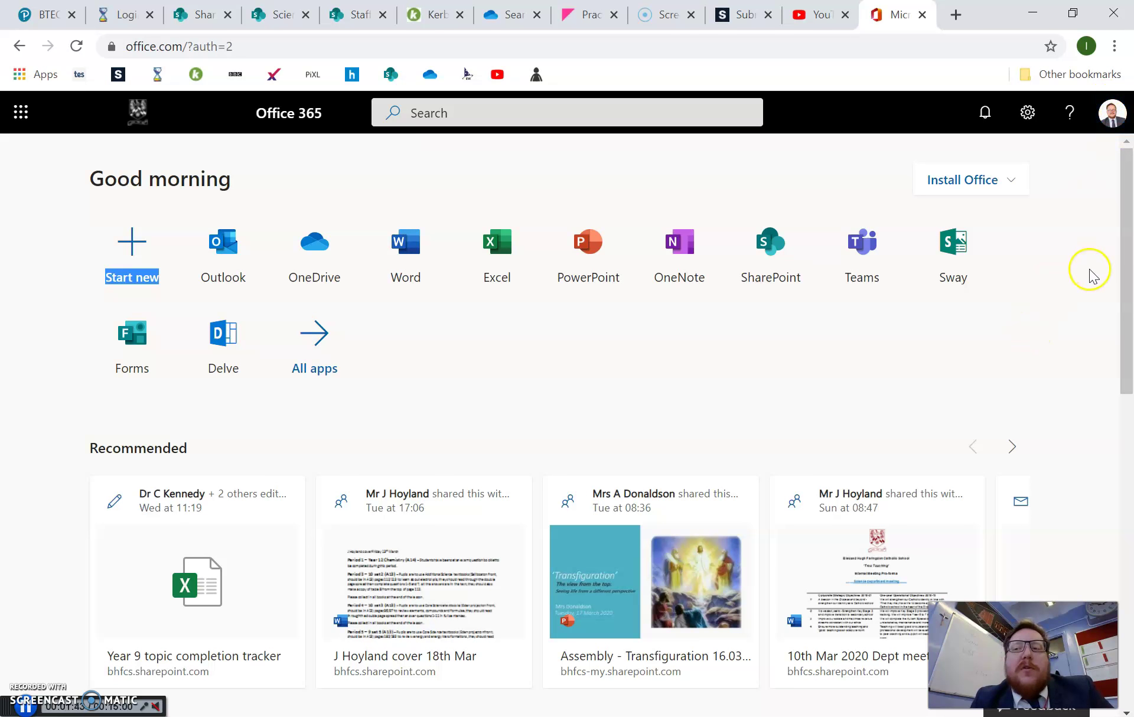
{"action": "left_click", "coordinate": [1112, 114]}
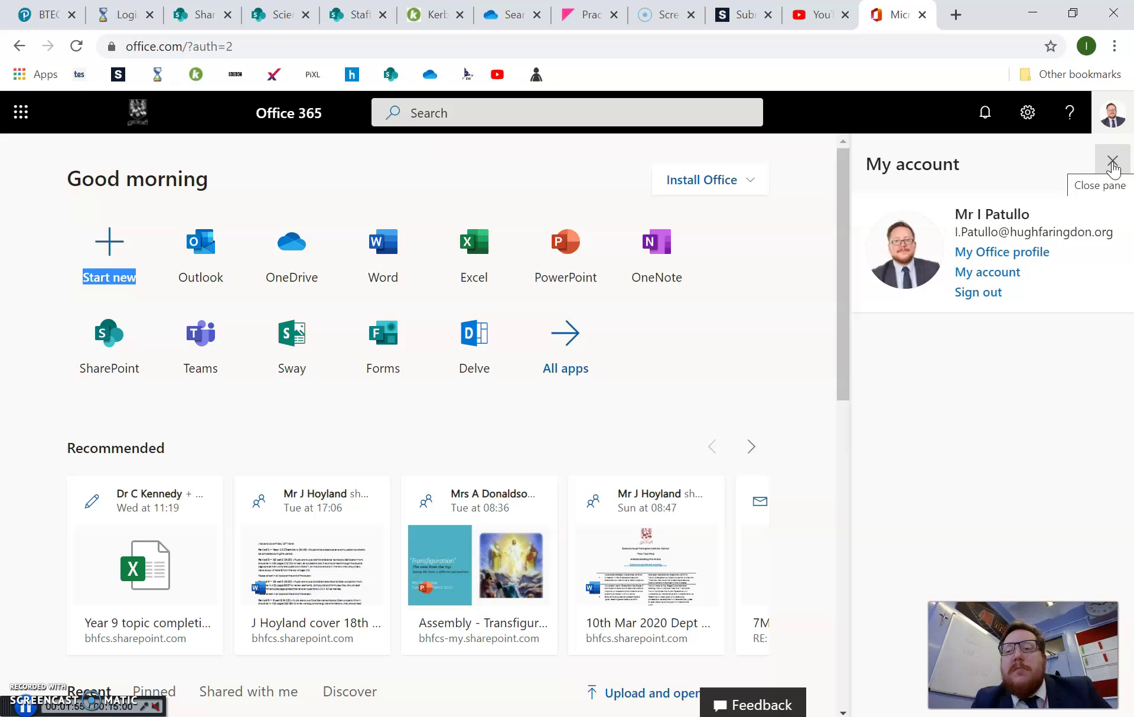
Close the My account pane so the Office 365 home page fills the width again
{"action": "left_click", "coordinate": [1112, 169]}
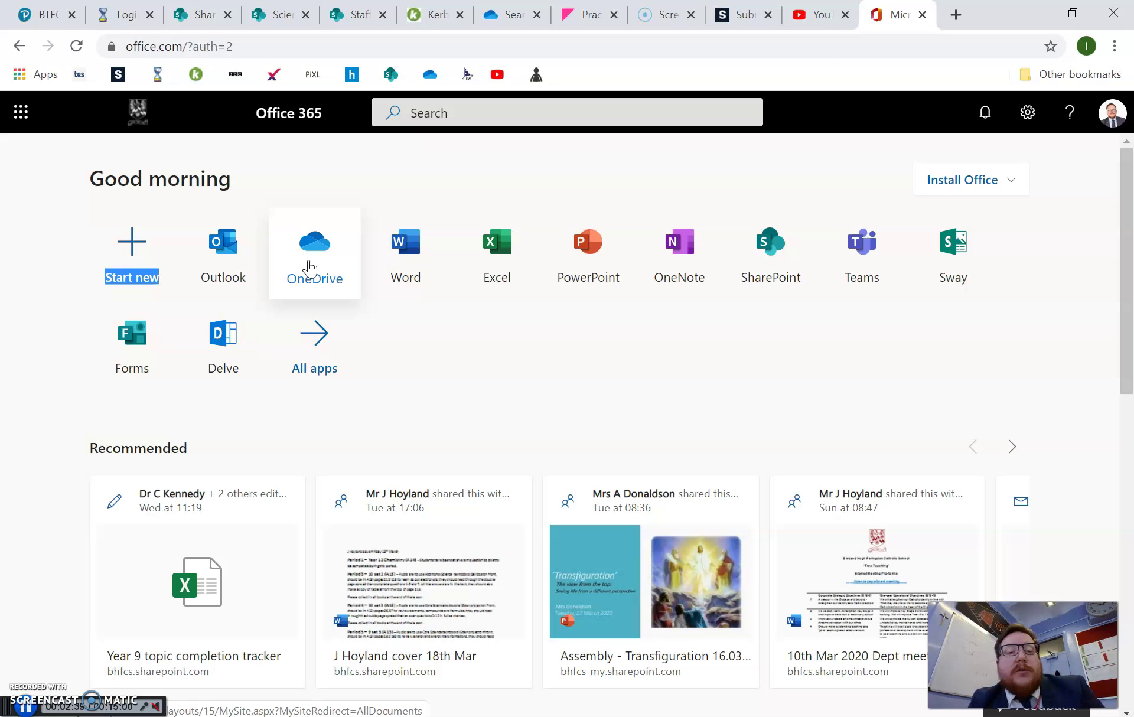
{"action": "left_click", "coordinate": [322, 258]}
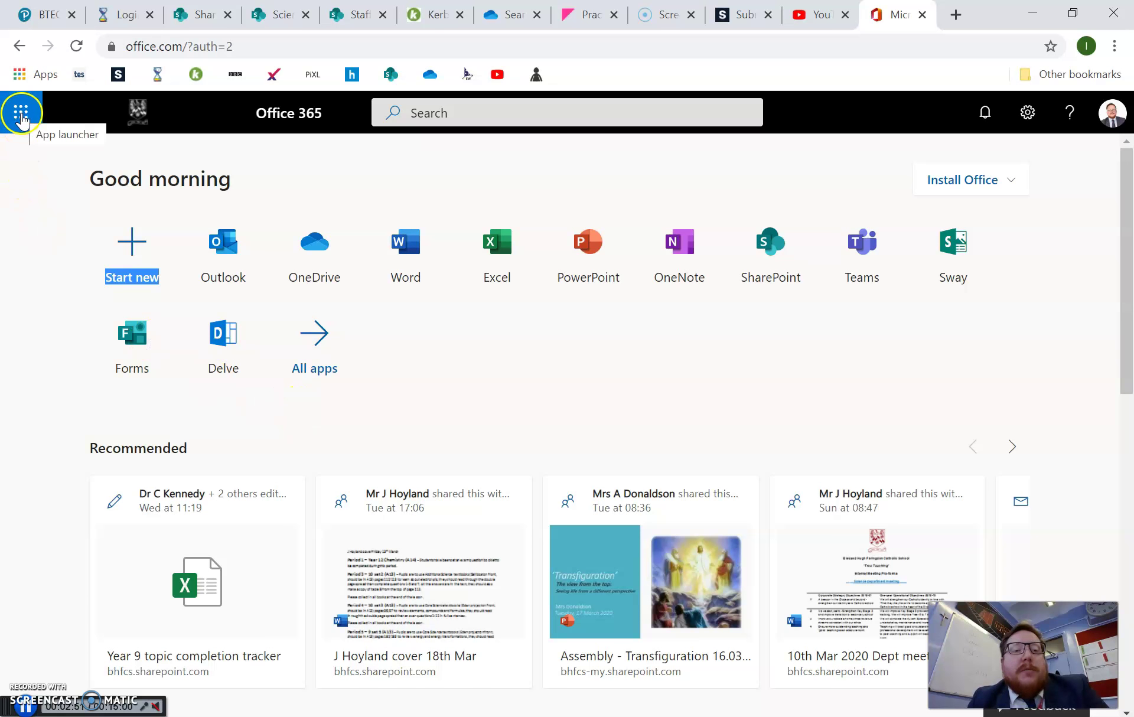
Open the Office 365 app launcher listing Outlook, Teams, Forms and PaperCut
{"action": "left_click", "coordinate": [21, 118]}
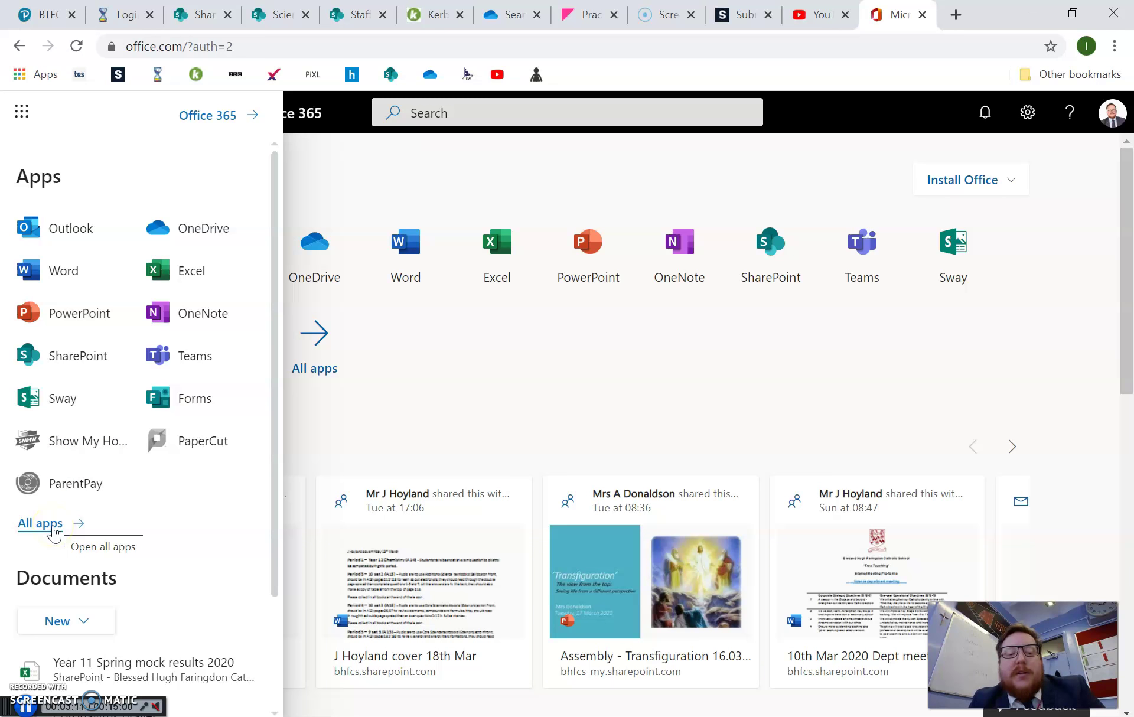
Launch Show My Homework from the All apps list to reach the Satchel One login
{"action": "left_click", "coordinate": [53, 531]}
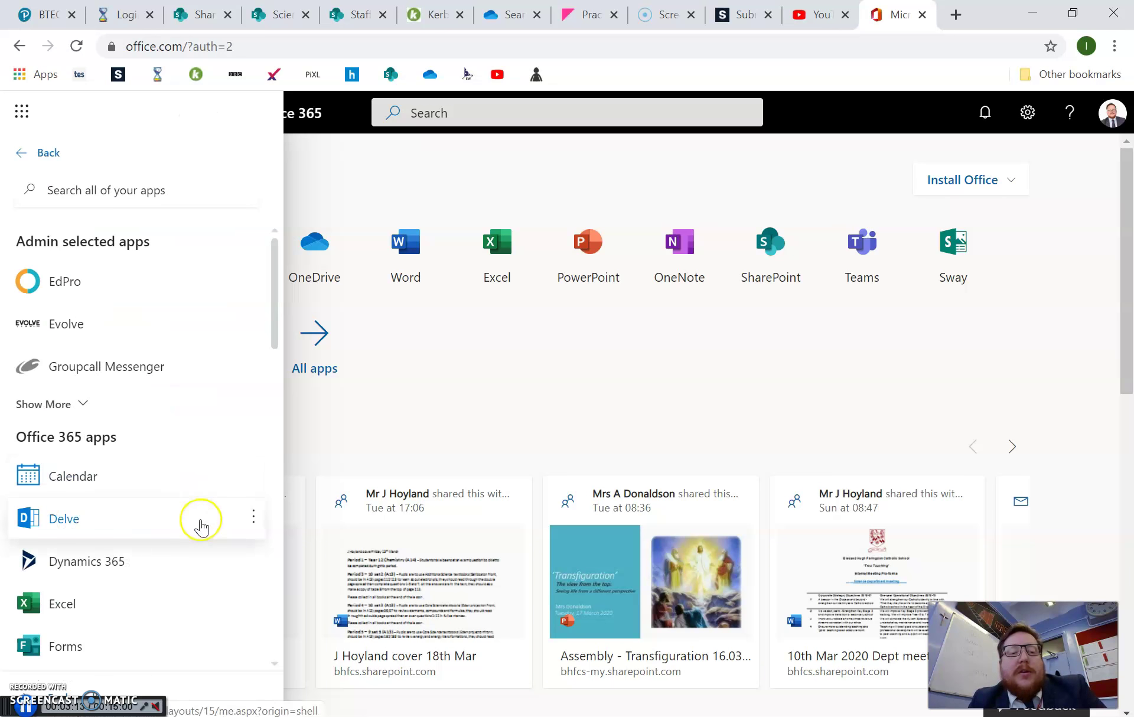
{"action": "scroll", "coordinate": [201, 525], "scroll_direction": "down", "scroll_amount": 10}
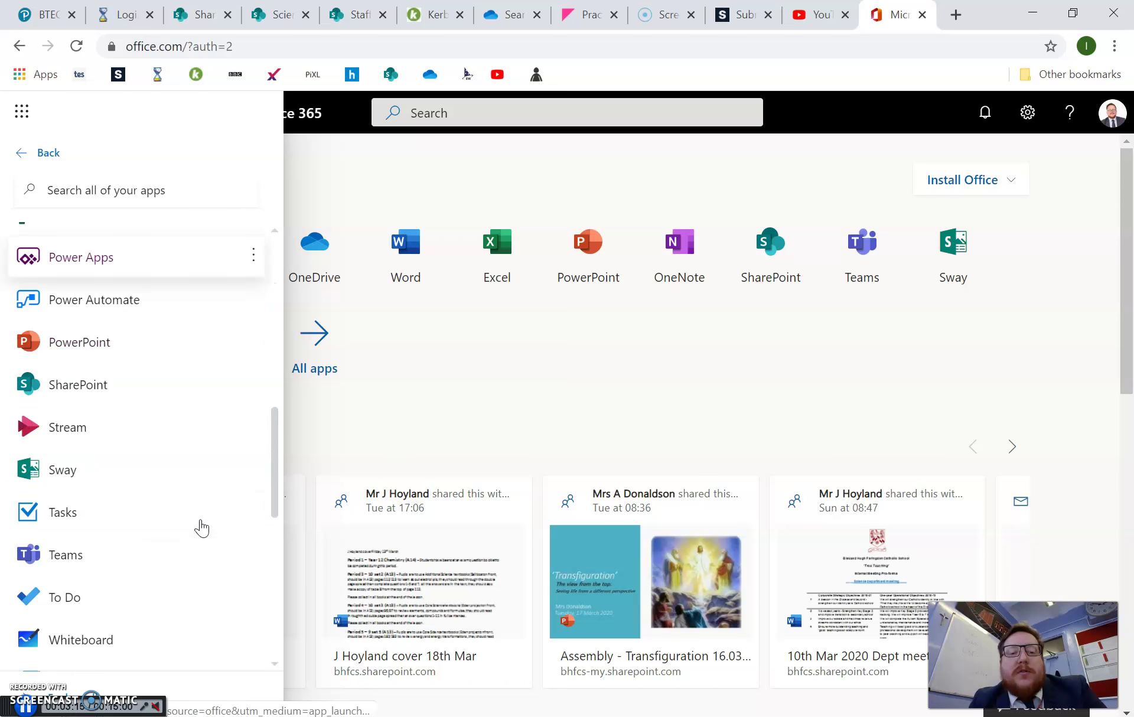
{"action": "scroll", "coordinate": [198, 525], "scroll_direction": "down", "scroll_amount": 8}
{"action": "left_click", "coordinate": [134, 572]}
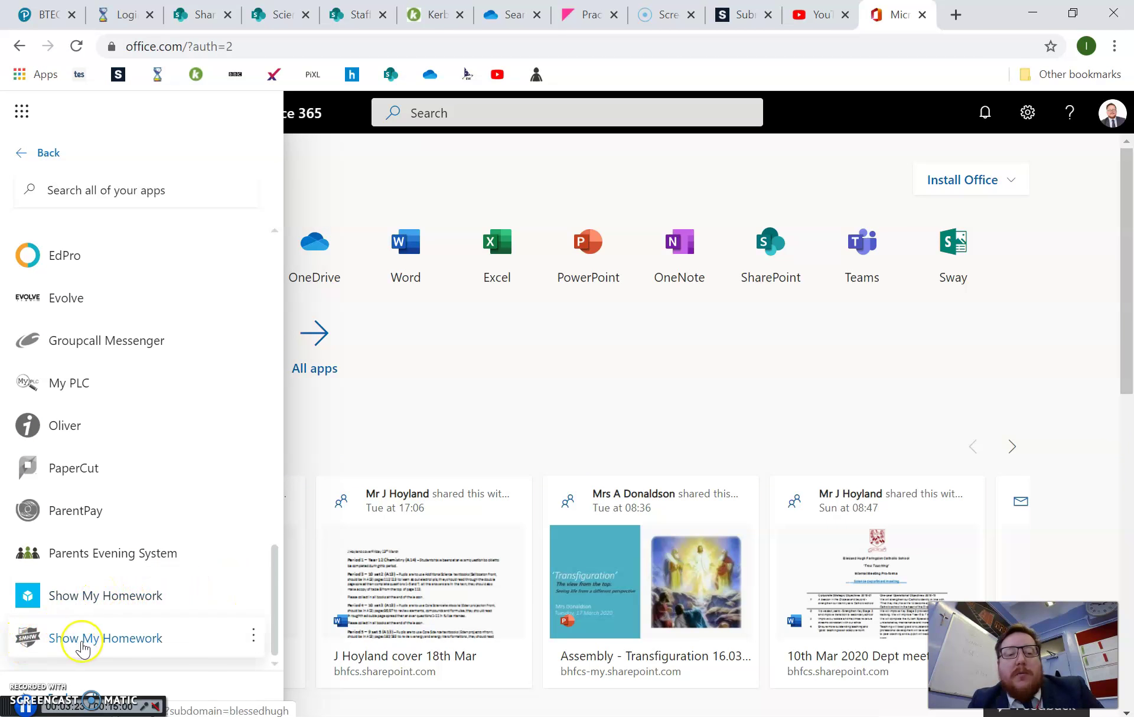
{"action": "left_click", "coordinate": [31, 646]}
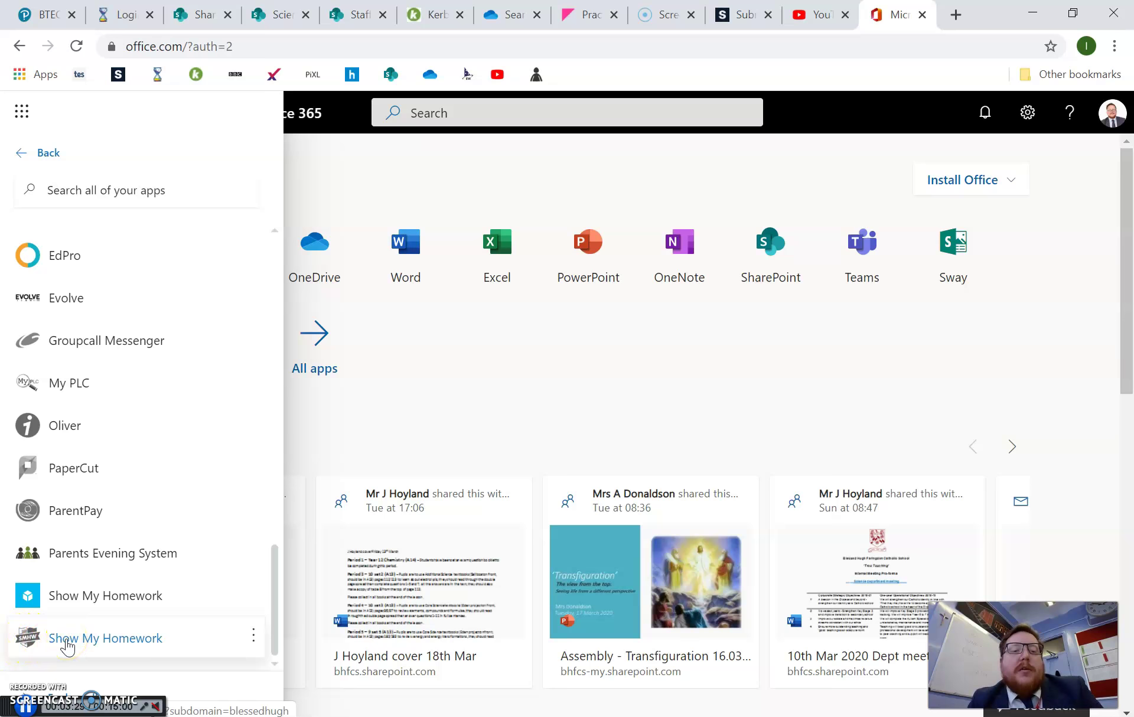
{"action": "left_click", "coordinate": [71, 597]}
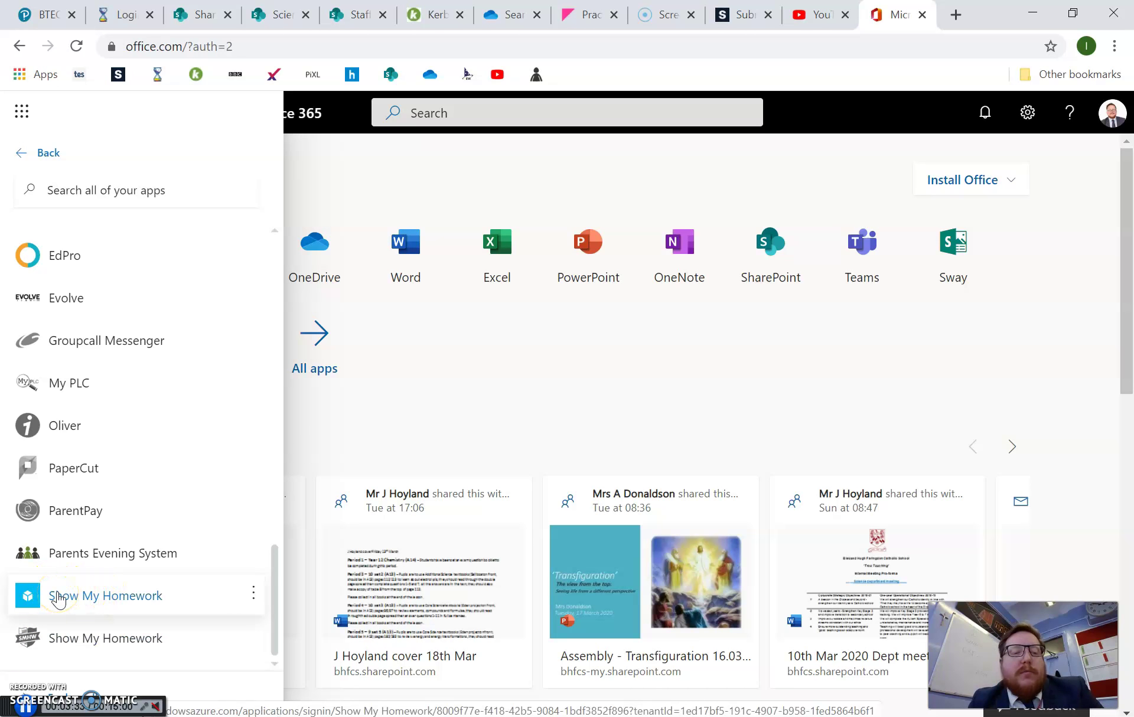
{"action": "left_click", "coordinate": [76, 647]}
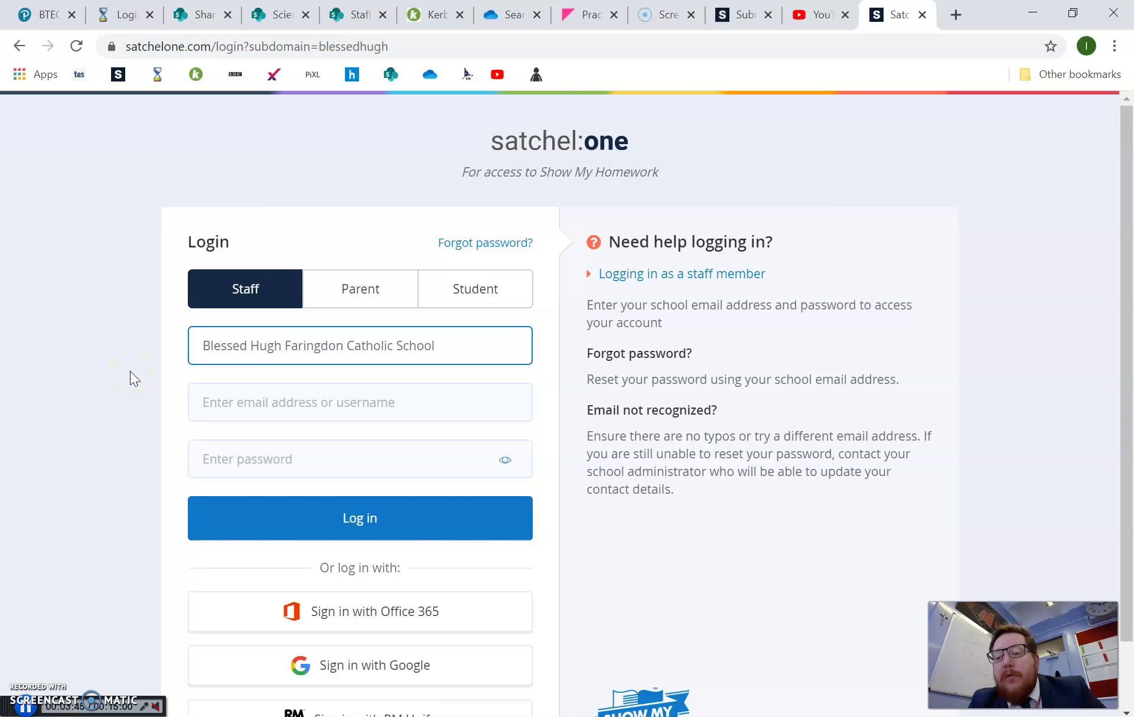
{"action": "scroll", "coordinate": [130, 371], "scroll_direction": "down", "scroll_amount": 2}
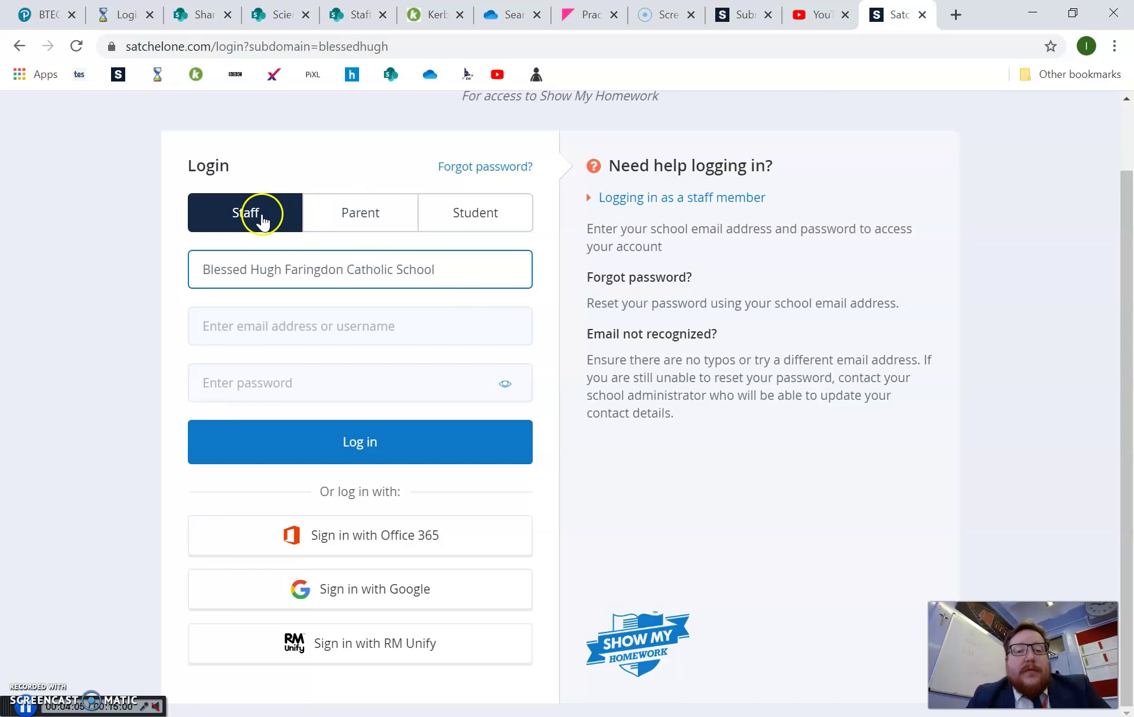
{"action": "left_click", "coordinate": [478, 216]}
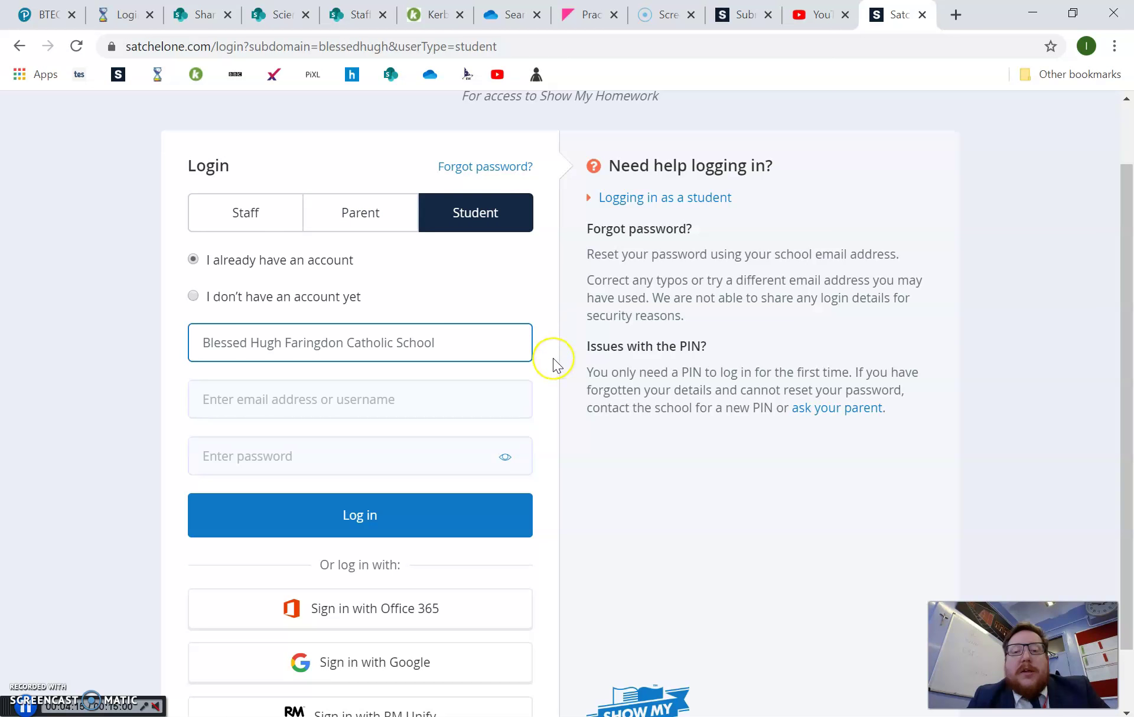
{"action": "scroll", "coordinate": [553, 358], "scroll_direction": "down", "scroll_amount": 1}
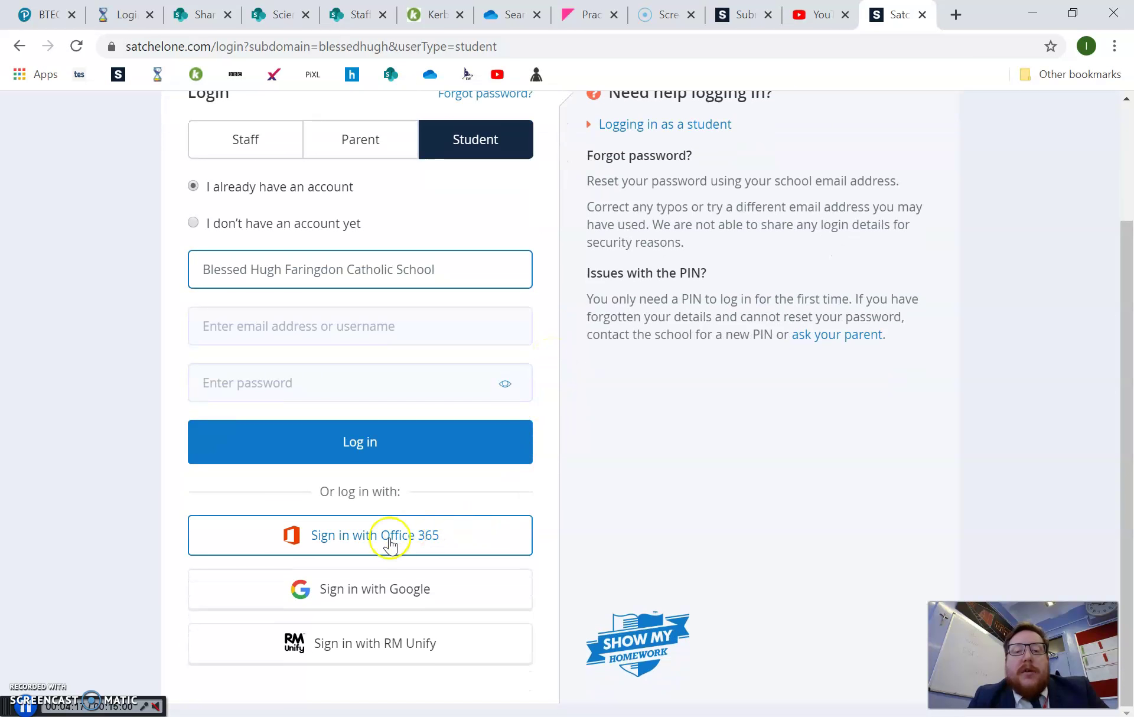
{"action": "left_click", "coordinate": [361, 539]}
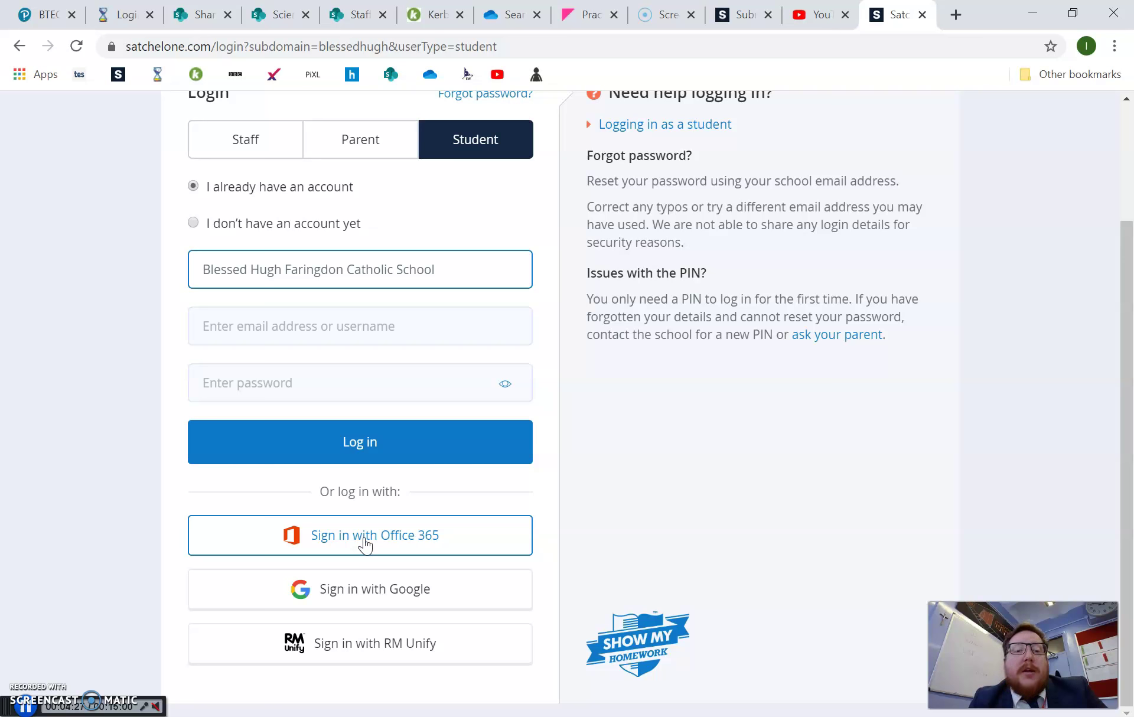
{"action": "scroll", "coordinate": [111, 294], "scroll_direction": "up", "scroll_amount": 2}
{"action": "scroll", "coordinate": [111, 294], "scroll_direction": "down", "scroll_amount": 1}
{"action": "scroll", "coordinate": [111, 294], "scroll_direction": "down", "scroll_amount": 1}
{"action": "left_click", "coordinate": [246, 199]}
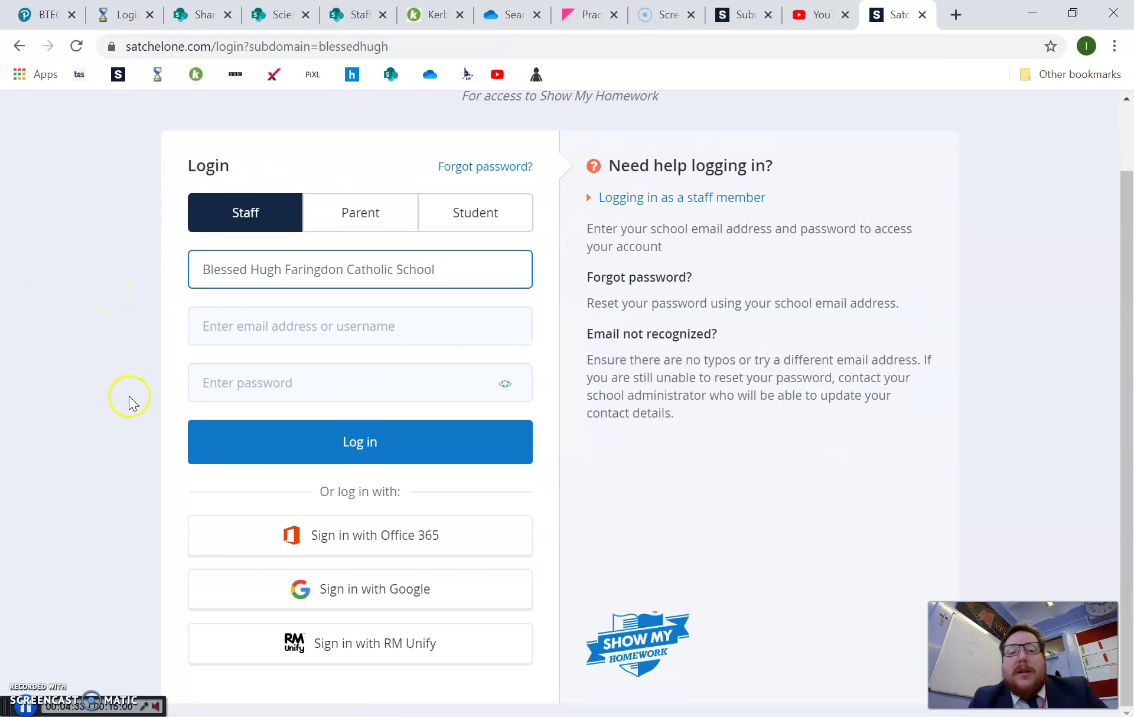
Sign in to Satchel One with the school Office 365 account
{"action": "left_click", "coordinate": [366, 535]}
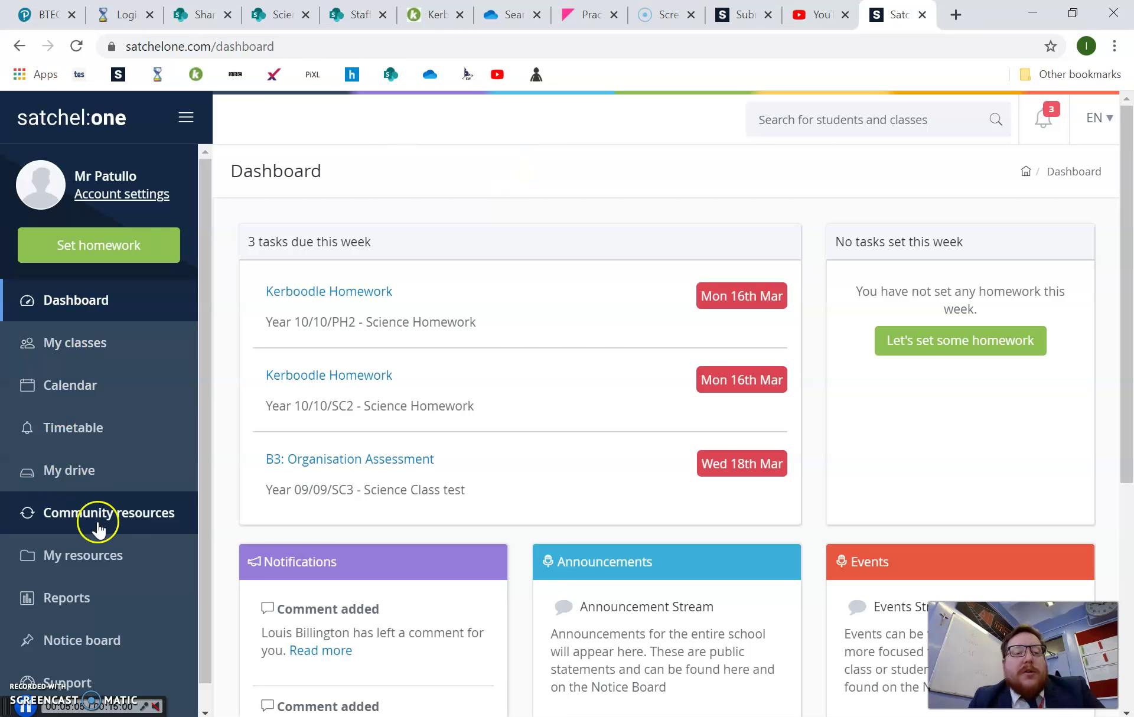
Scroll the dashboard to review the Kerboodle Homework and B3: Organisation Assessment tasks
{"action": "scroll", "coordinate": [96, 530], "scroll_direction": "down", "scroll_amount": 1}
{"action": "scroll", "coordinate": [98, 530], "scroll_direction": "up", "scroll_amount": 1}
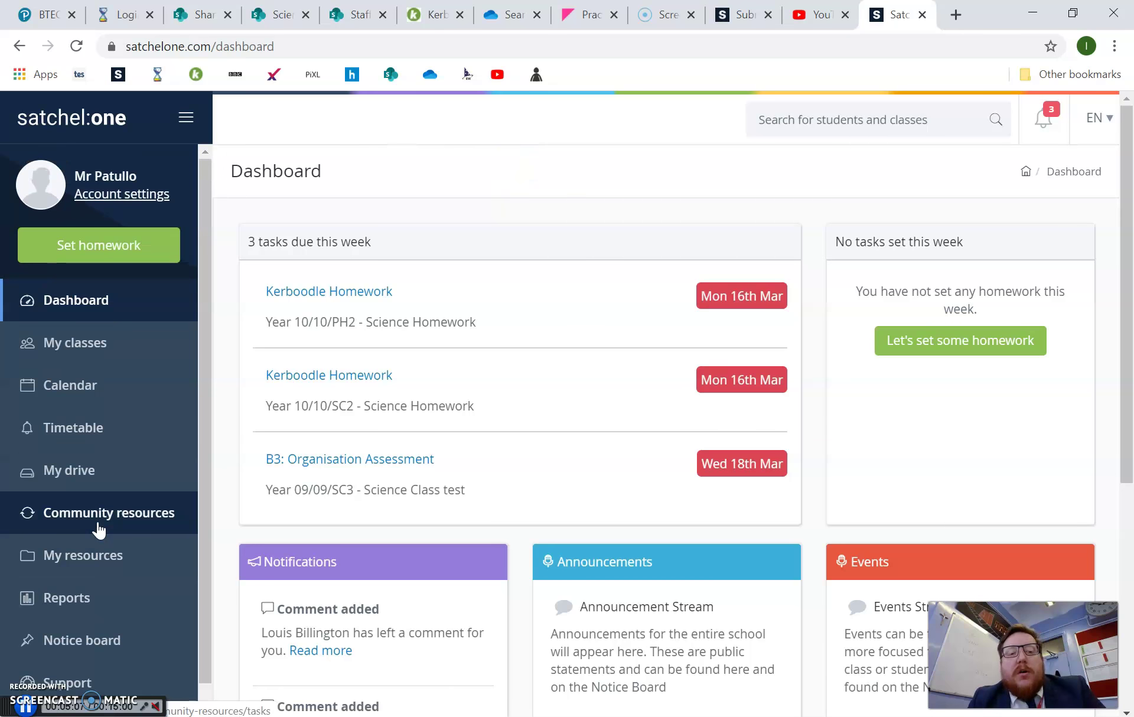
{"action": "scroll", "coordinate": [98, 529], "scroll_direction": "down", "scroll_amount": 1}
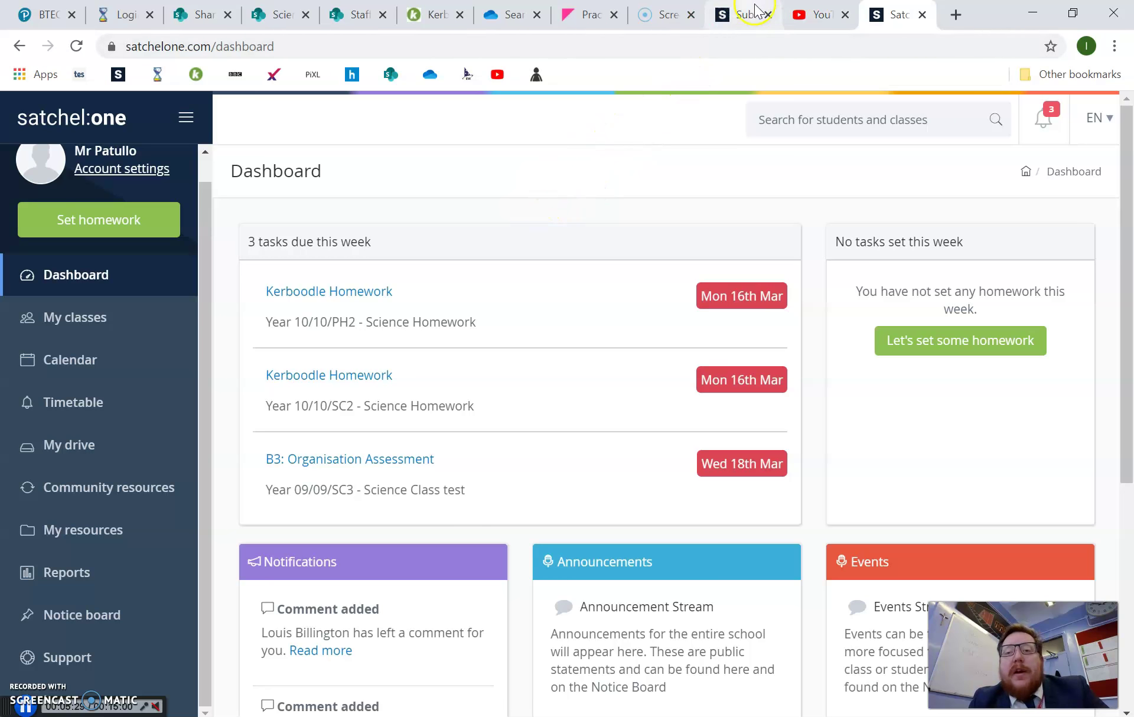
Switch to the Satchel Help Centre 'Submitting my work online' article and scroll through it
{"action": "left_click", "coordinate": [666, 17]}
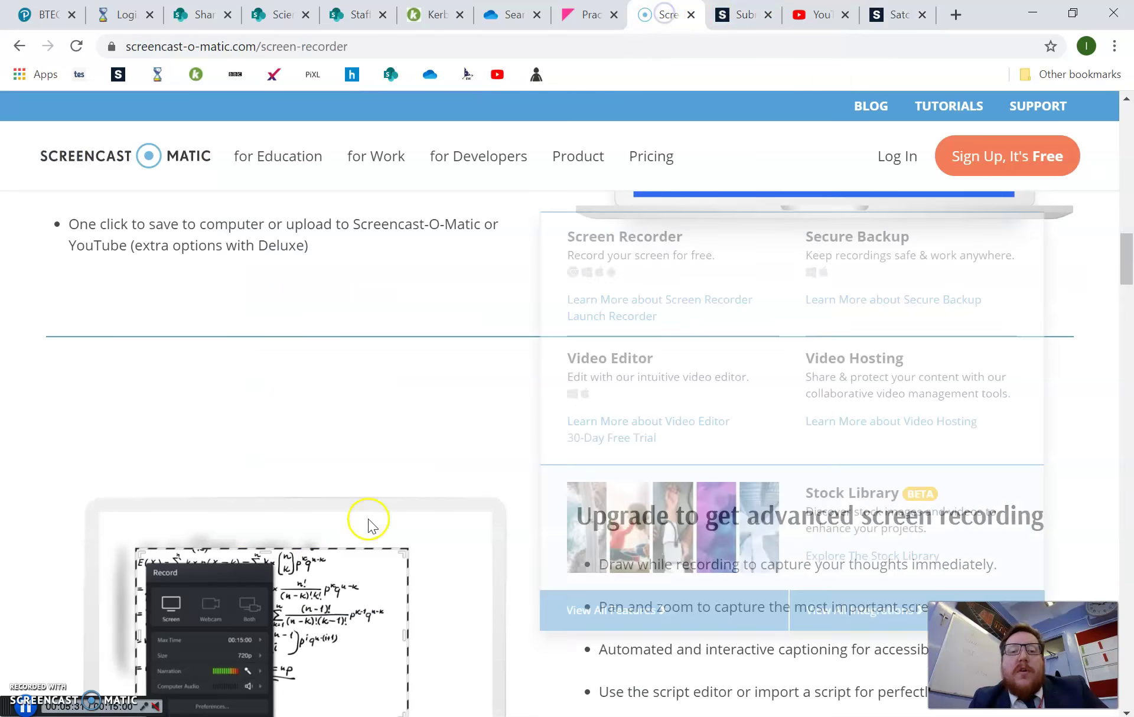
{"action": "left_click", "coordinate": [742, 17]}
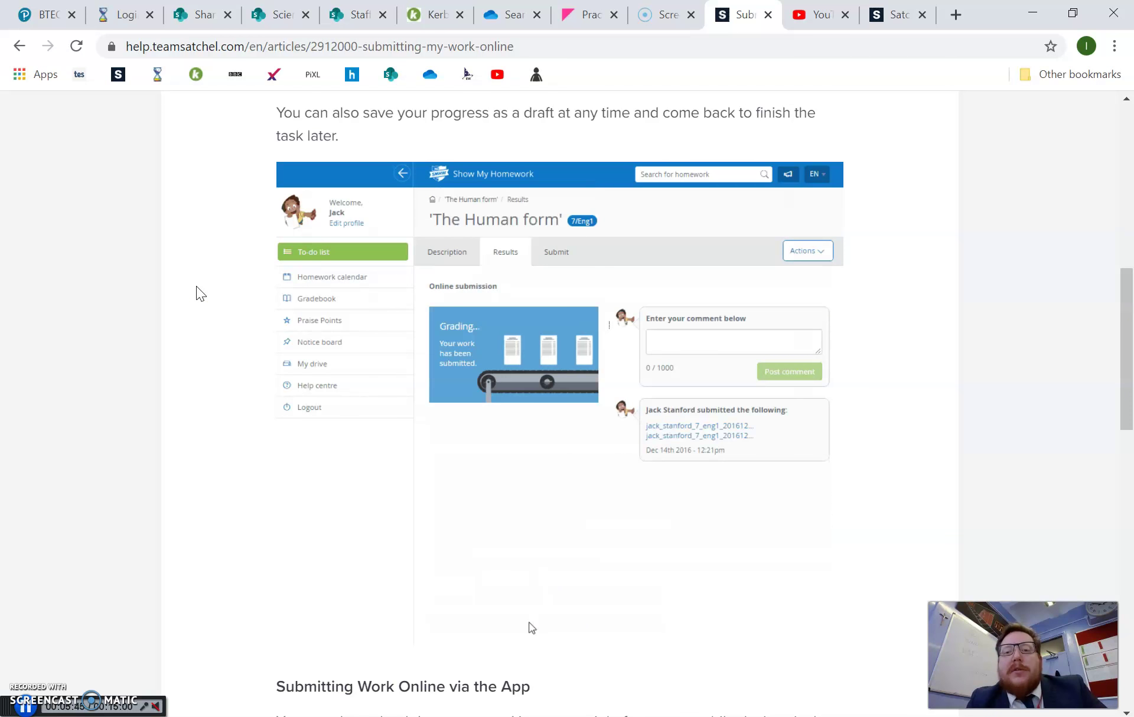
{"action": "scroll", "coordinate": [201, 283], "scroll_direction": "up", "scroll_amount": 1}
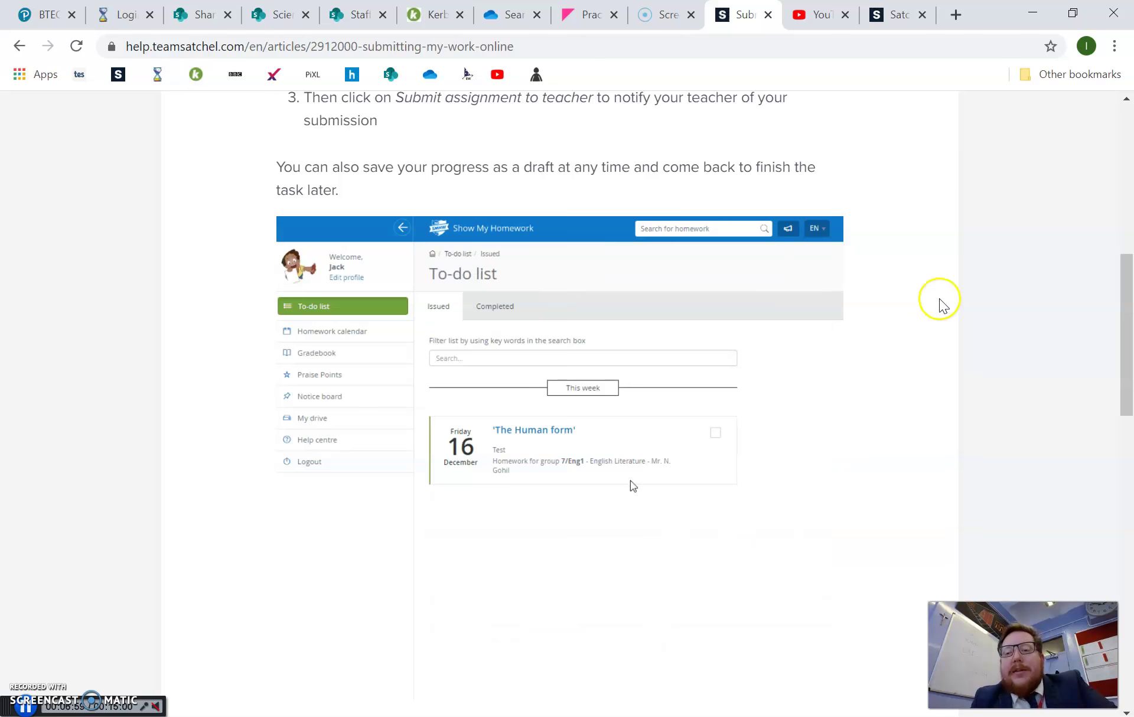
{"action": "scroll", "coordinate": [942, 285], "scroll_direction": "up", "scroll_amount": 4}
{"action": "scroll", "coordinate": [943, 284], "scroll_direction": "up", "scroll_amount": 6}
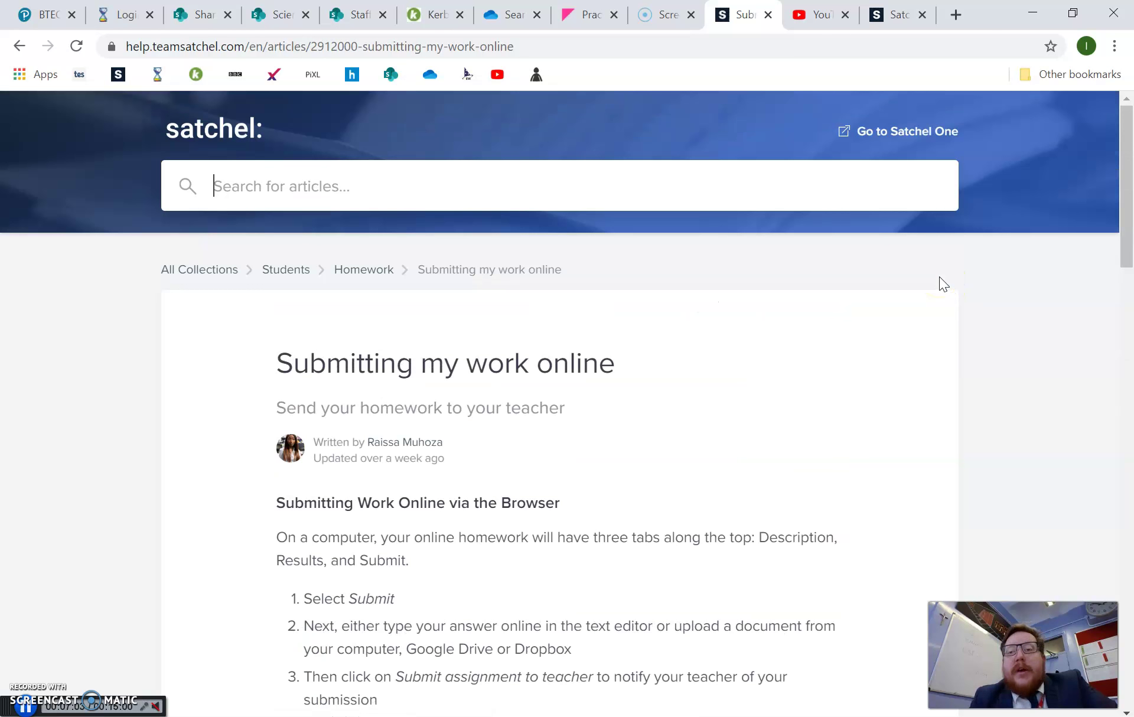